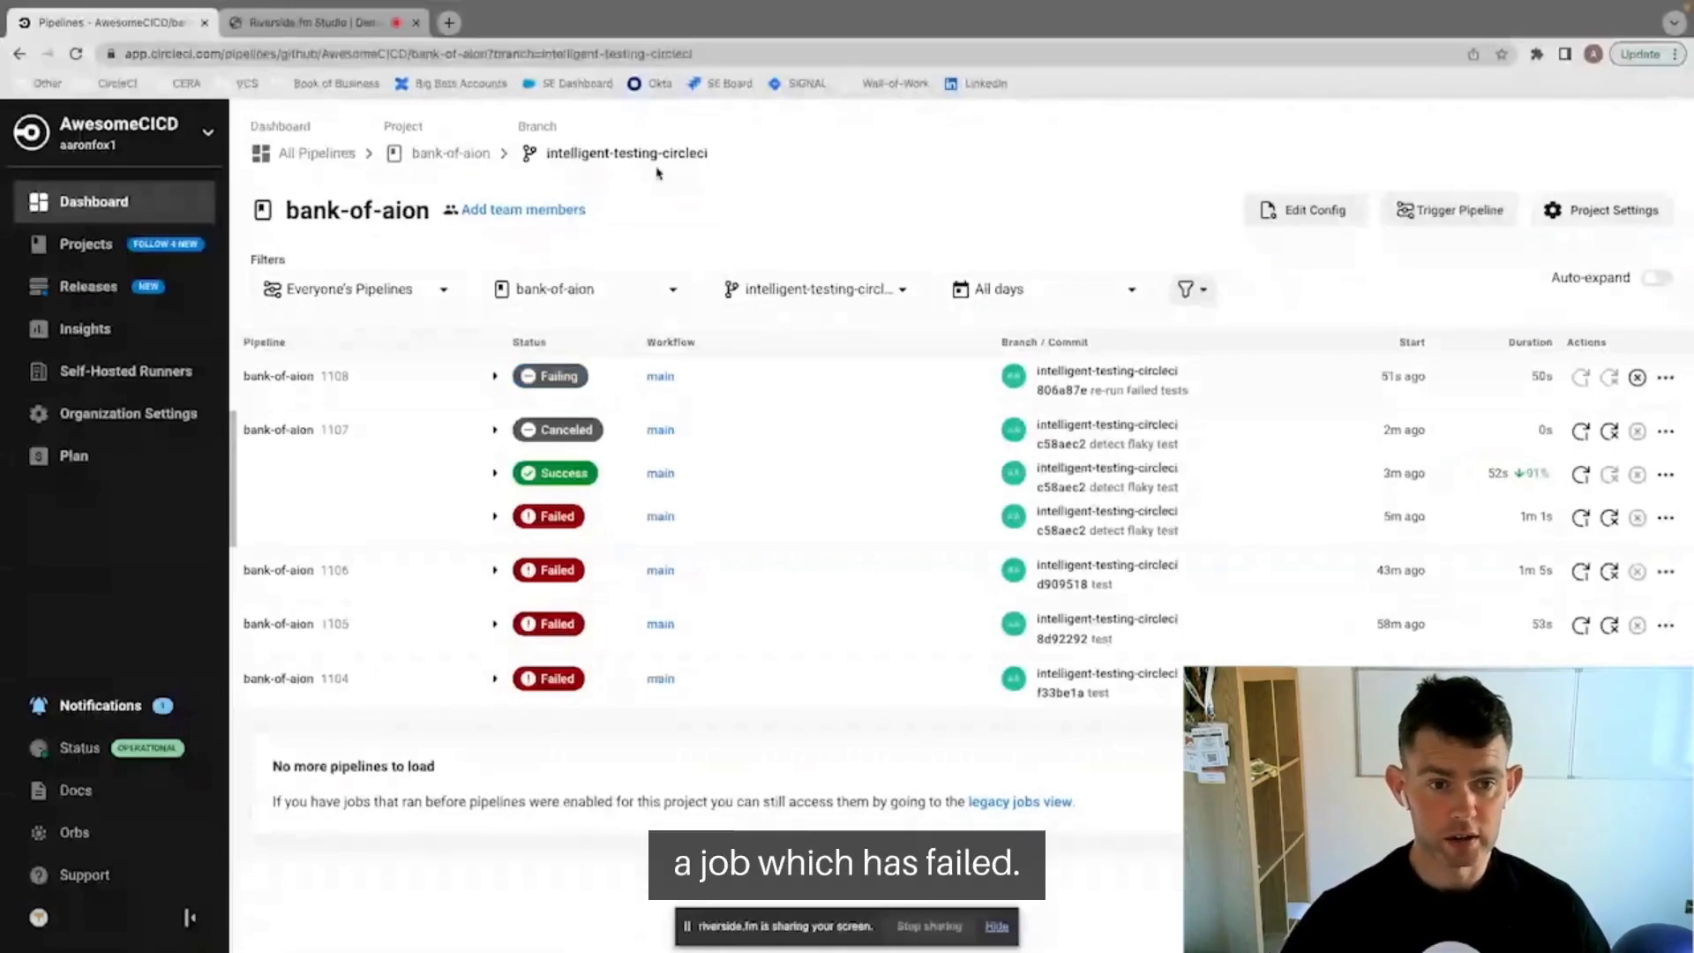
Expand pipeline 1108 to list its jobs, including the failed java-test-and-code-cov job.
click(495, 377)
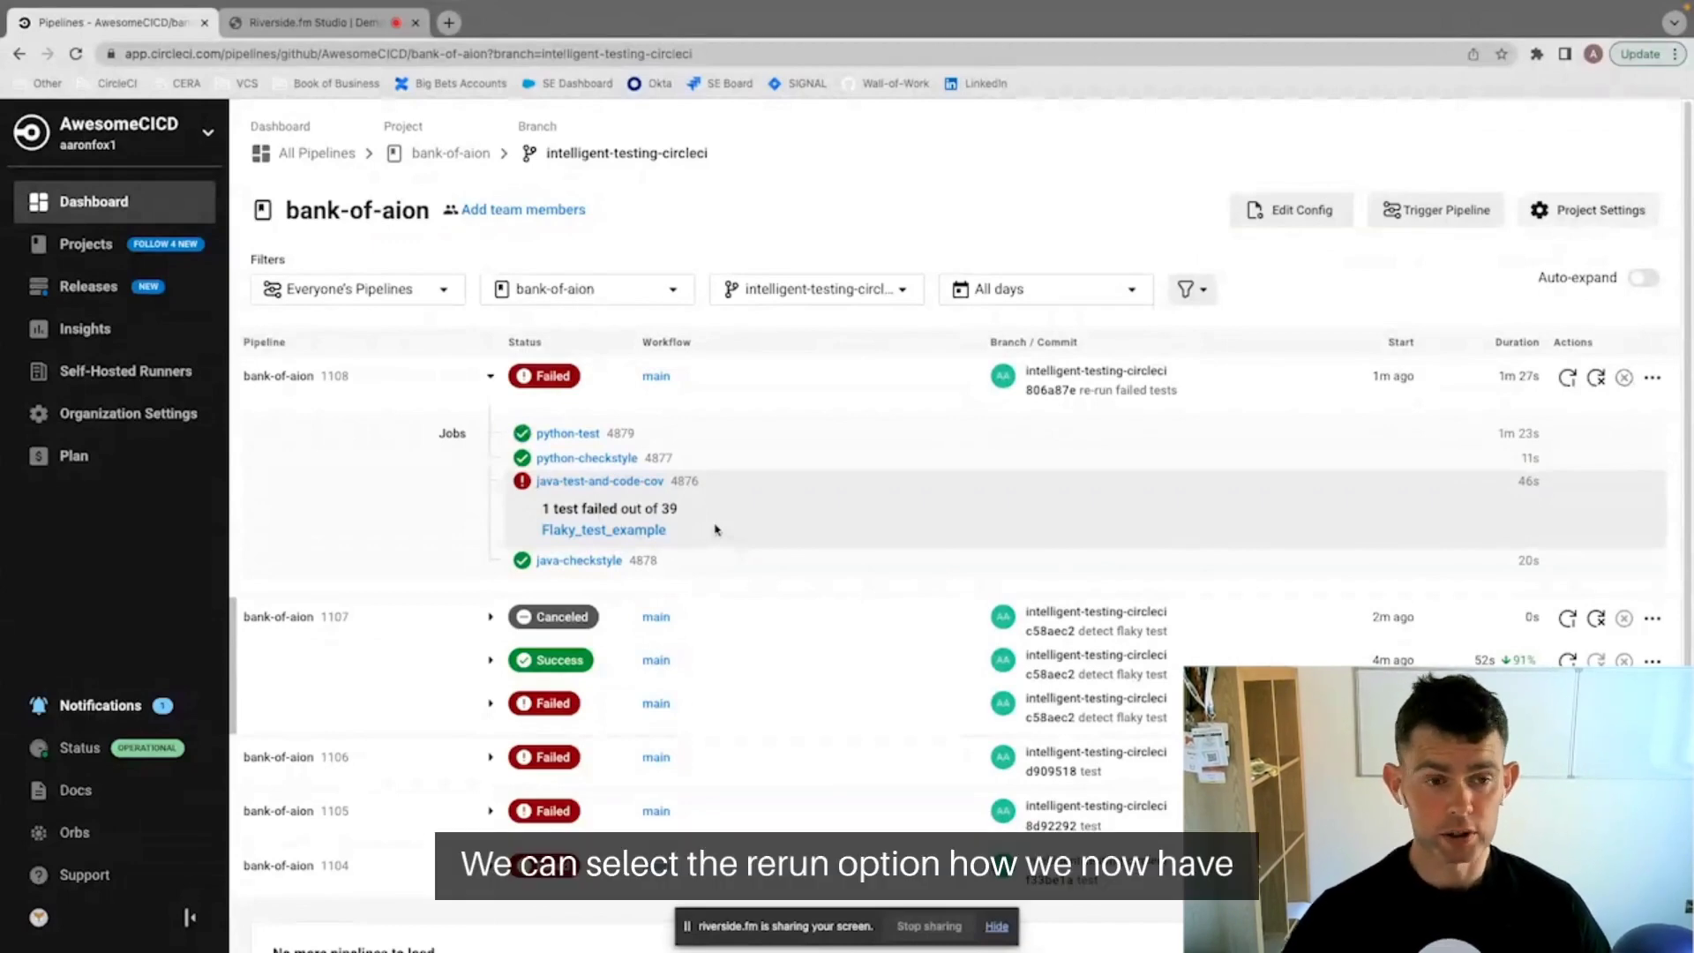
Open the failed java-test-and-code-cov job and bring up its rerun options.
click(637, 485)
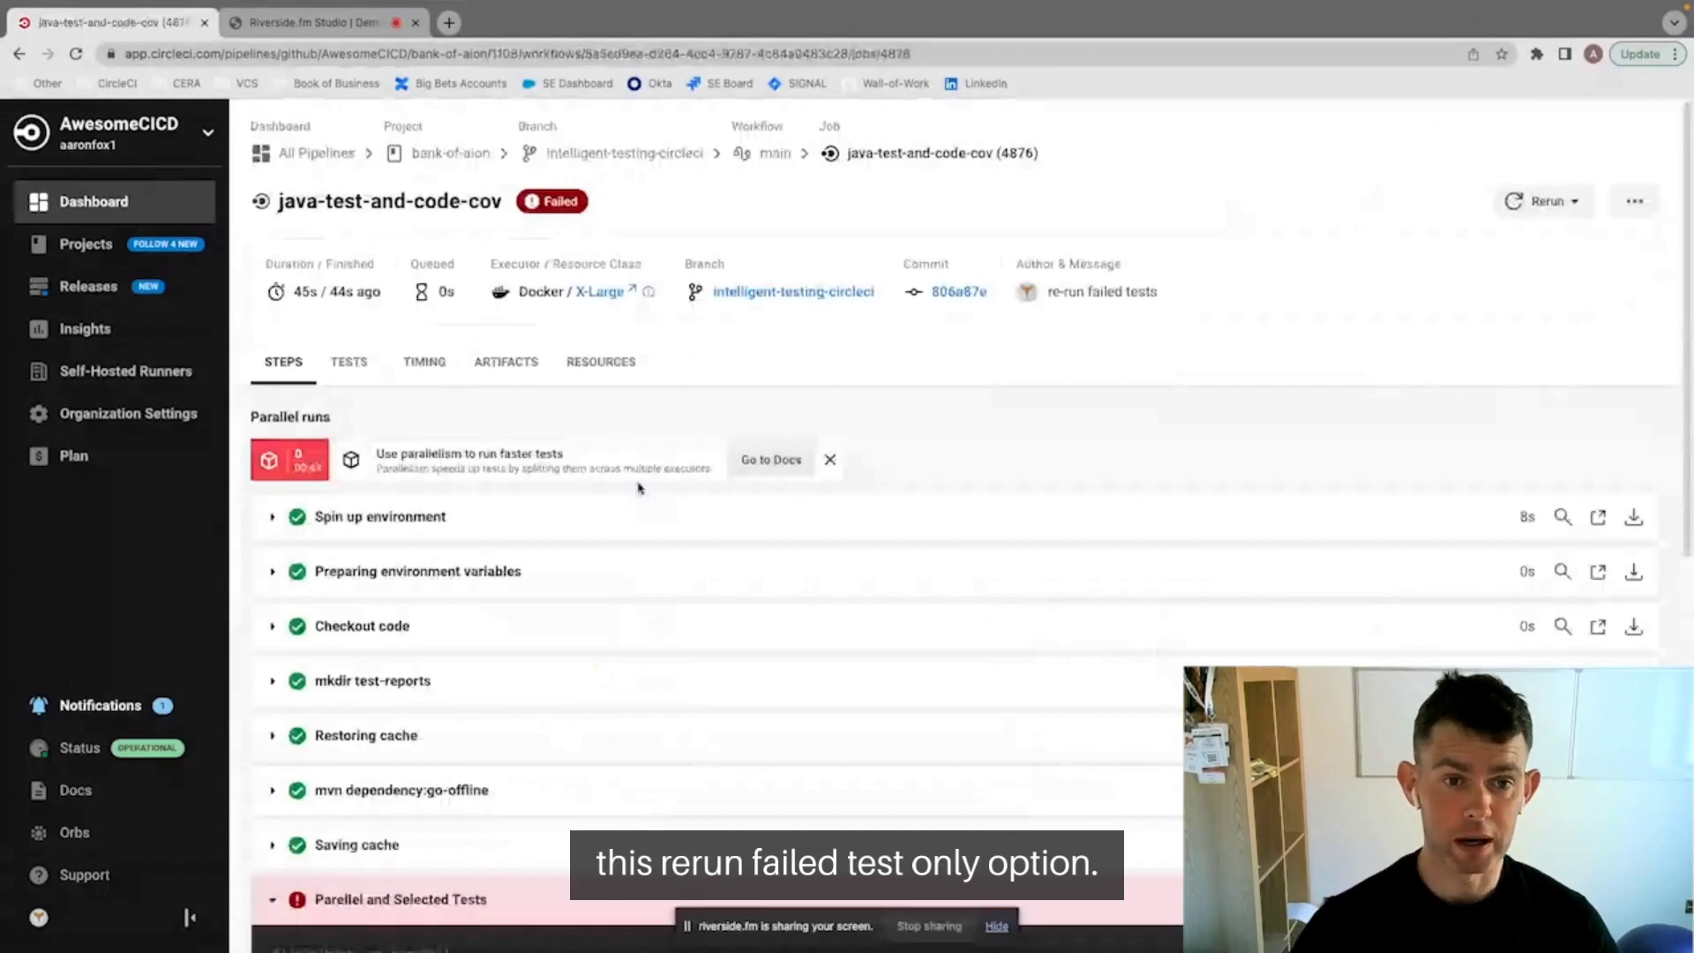
click(1569, 205)
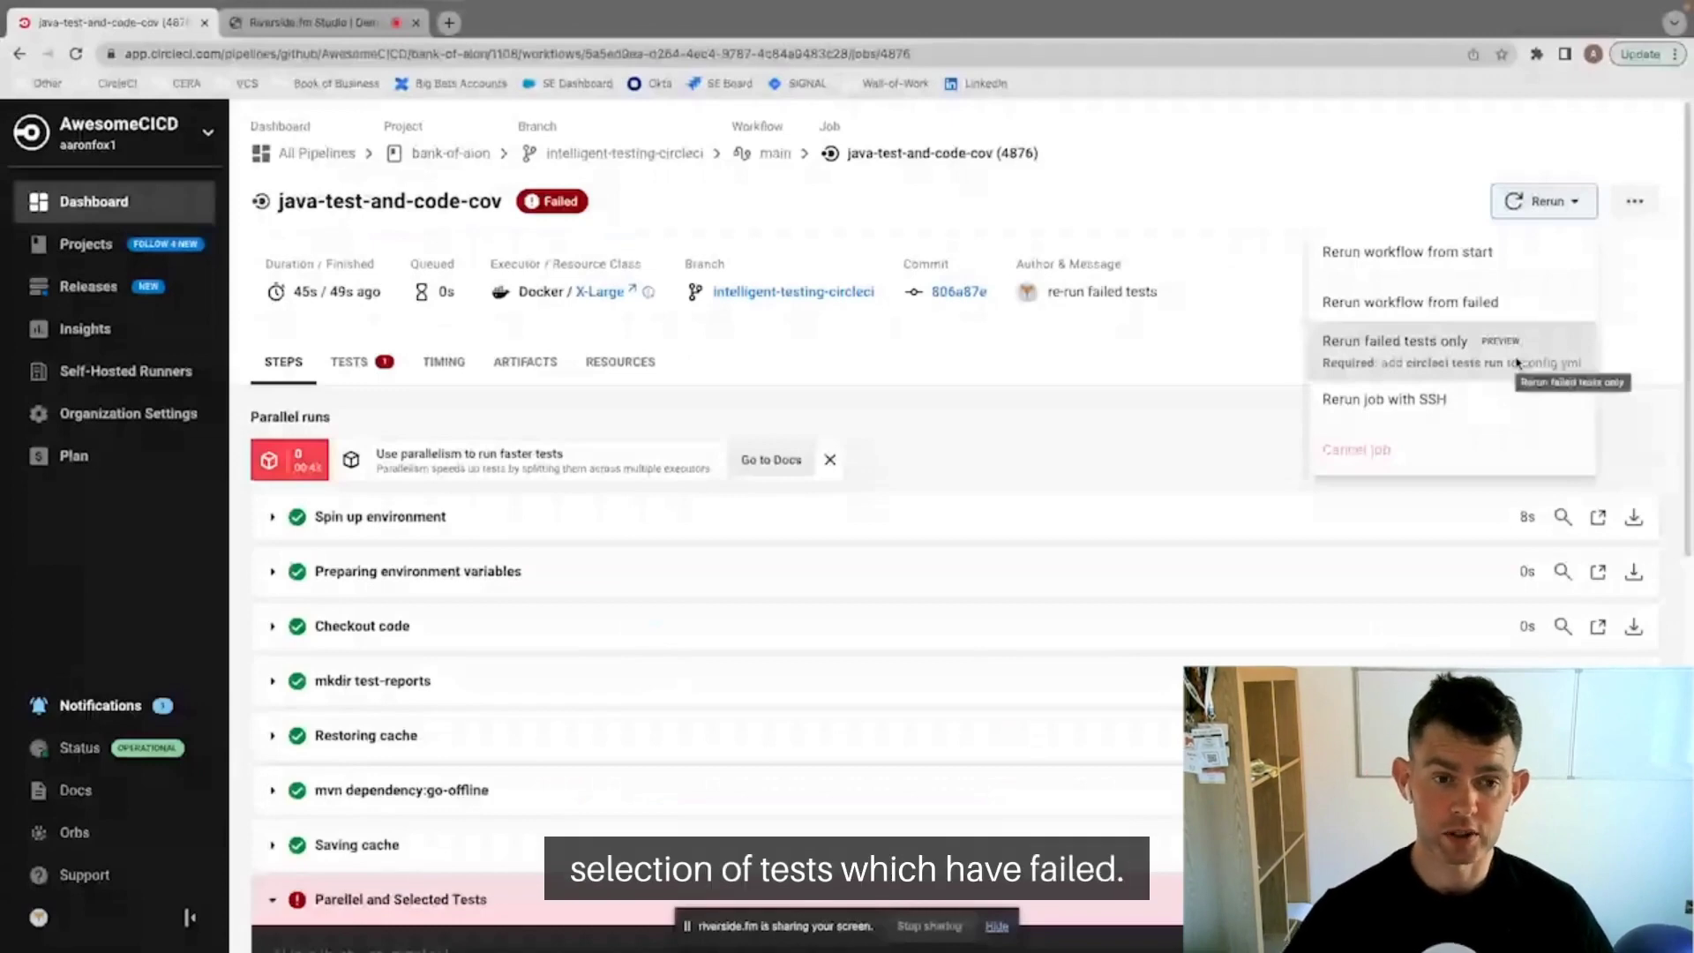
Choose 'Rerun failed tests only' to start a new run of pipeline 1108.
click(1509, 348)
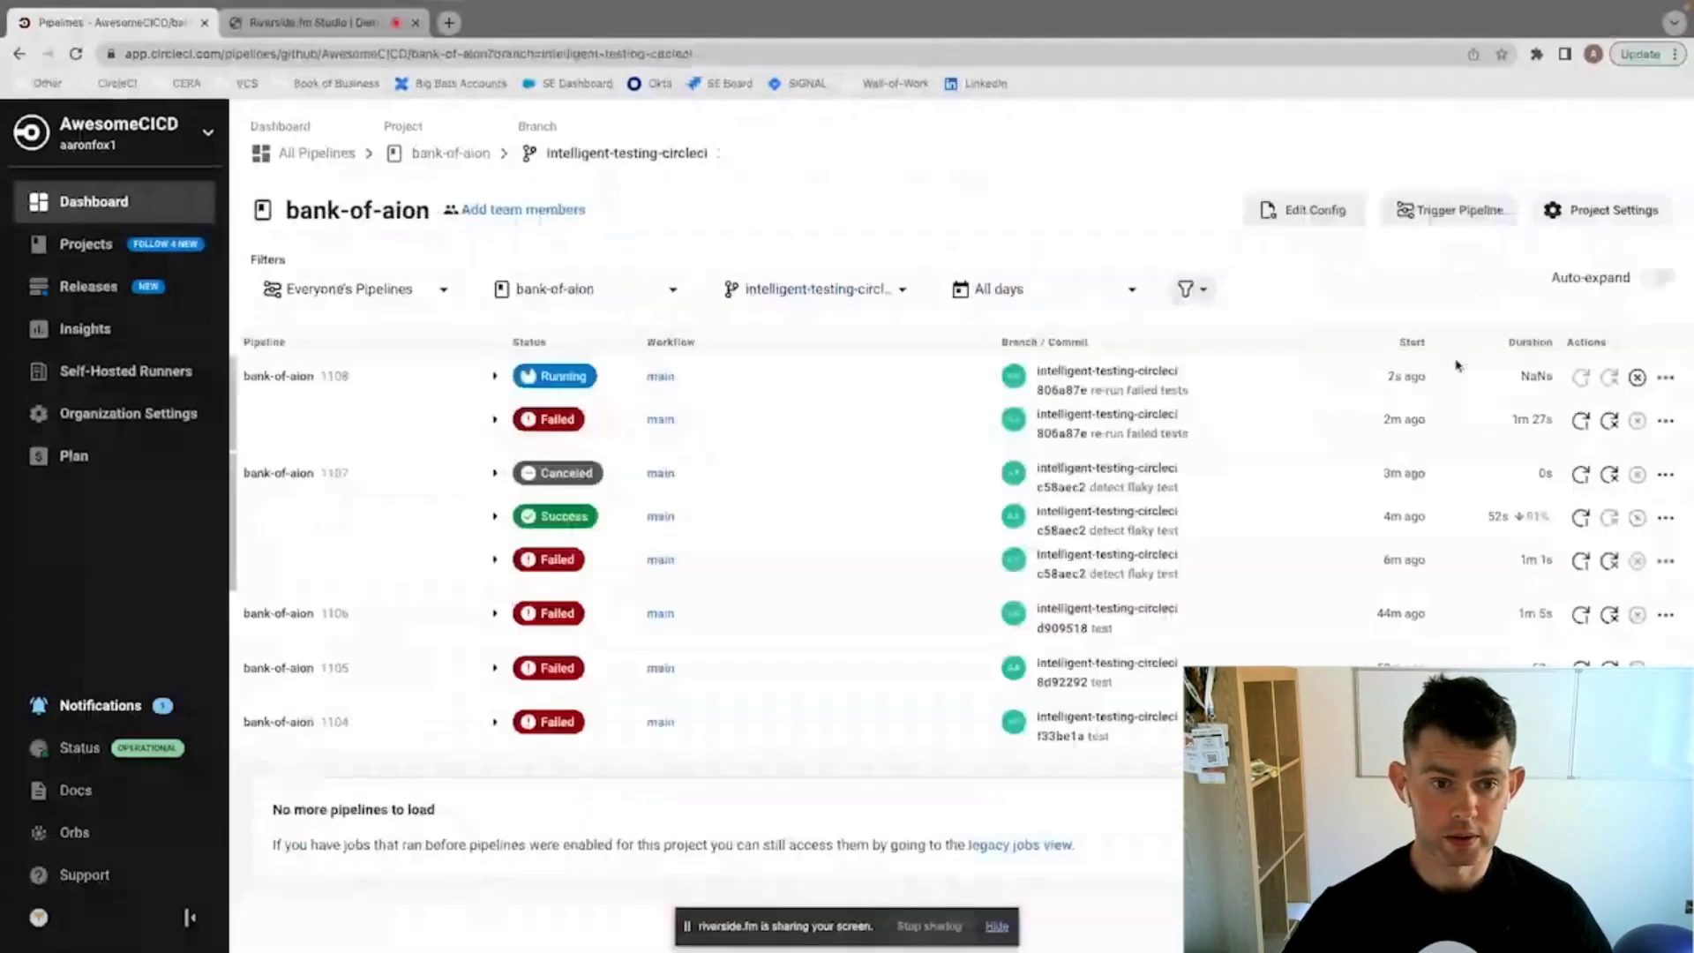